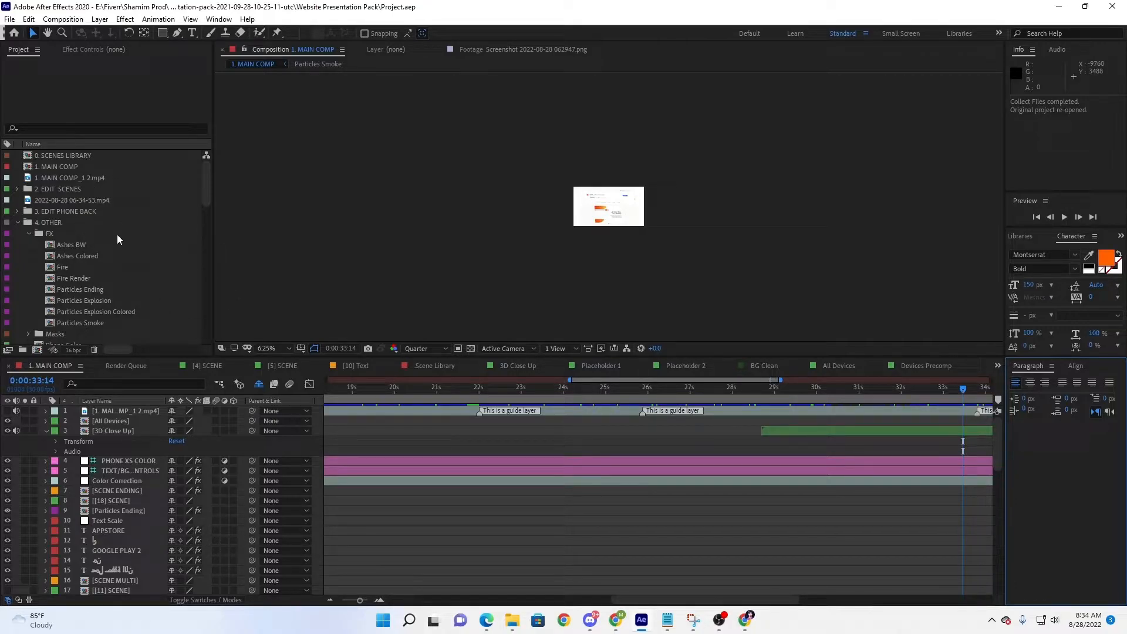
- Start Collect Files for the 1. MAIN COMP composition with the source files set to For Selected Comps
click(65, 167)
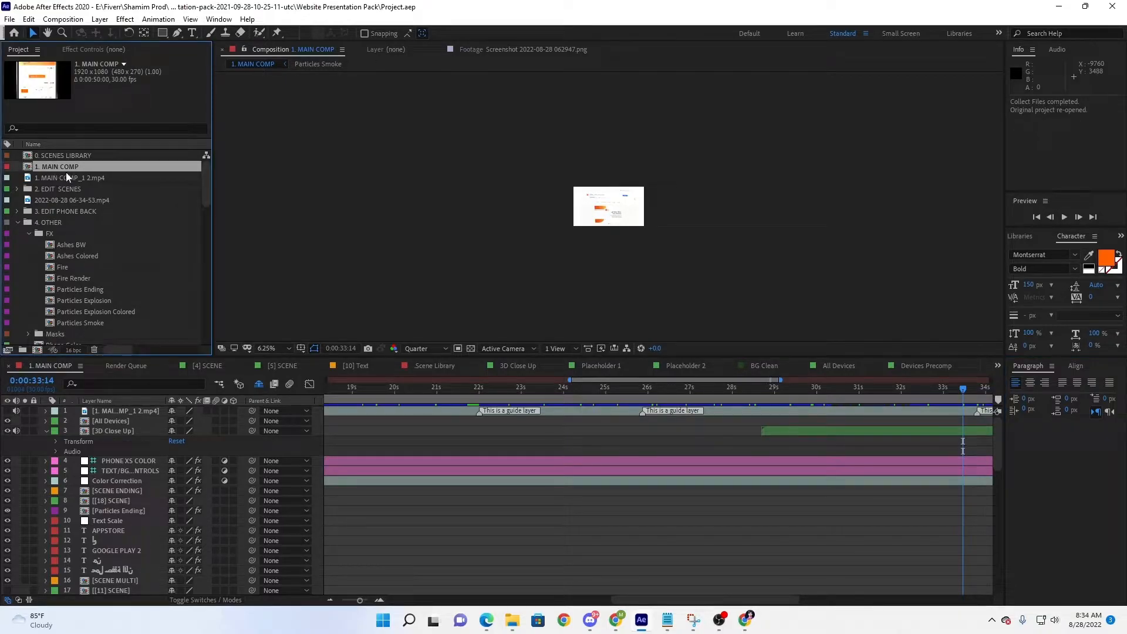
click(9, 19)
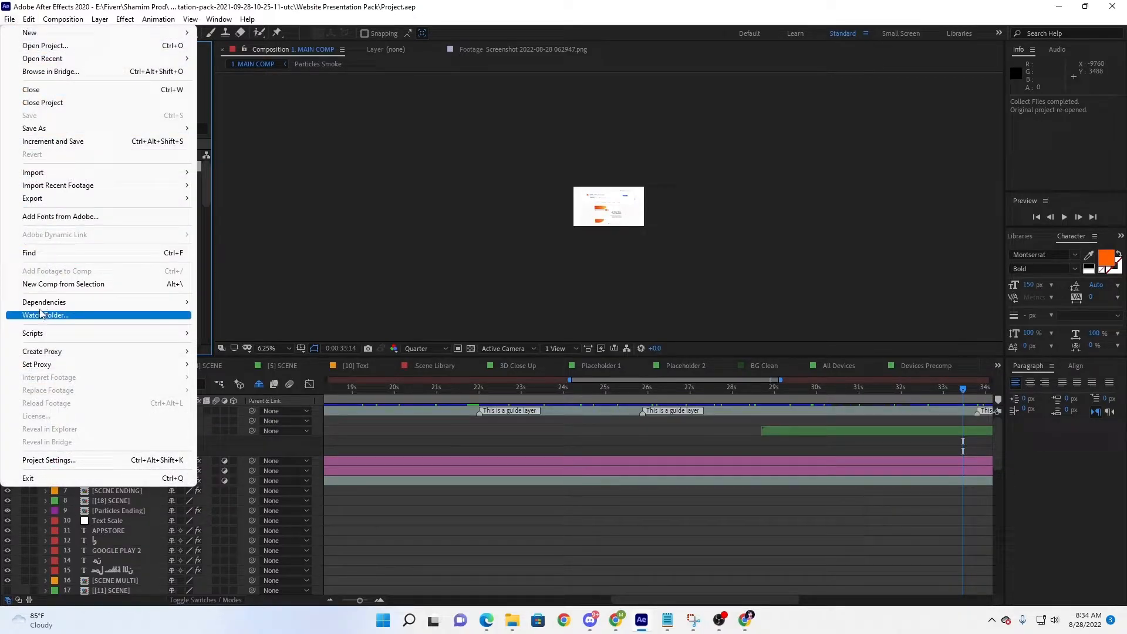
mouse_move(39, 310)
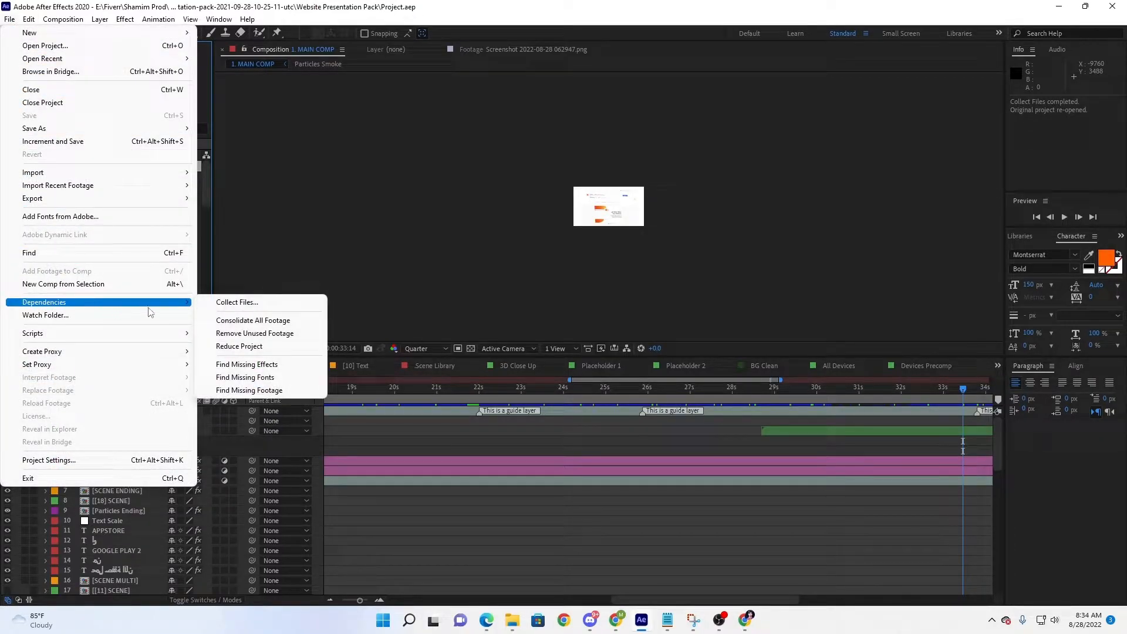
click(252, 304)
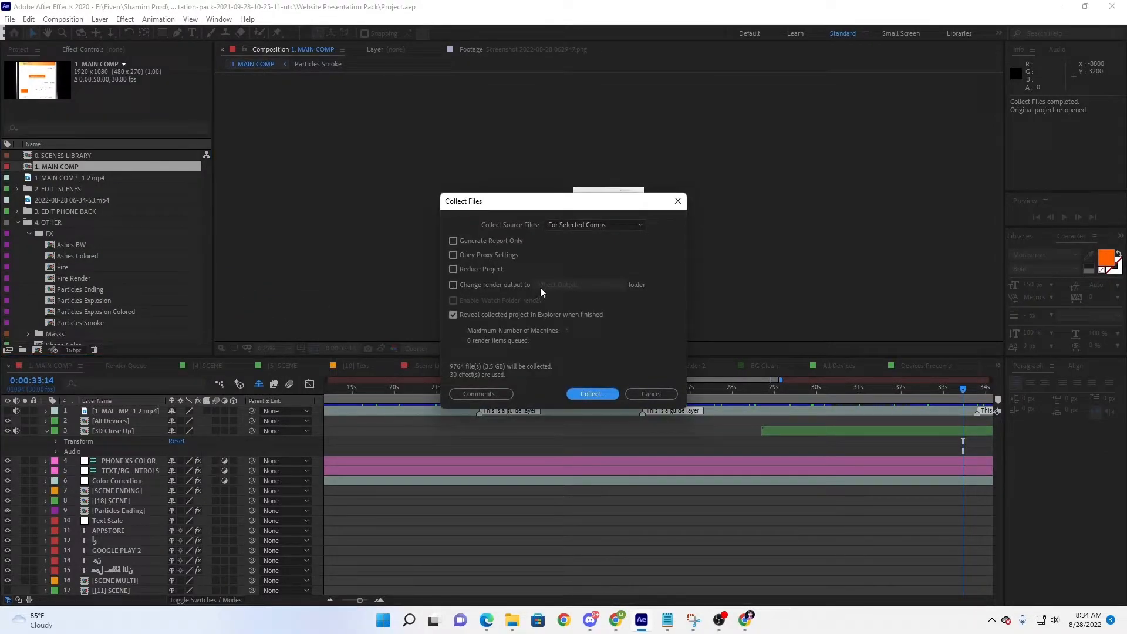
click(611, 226)
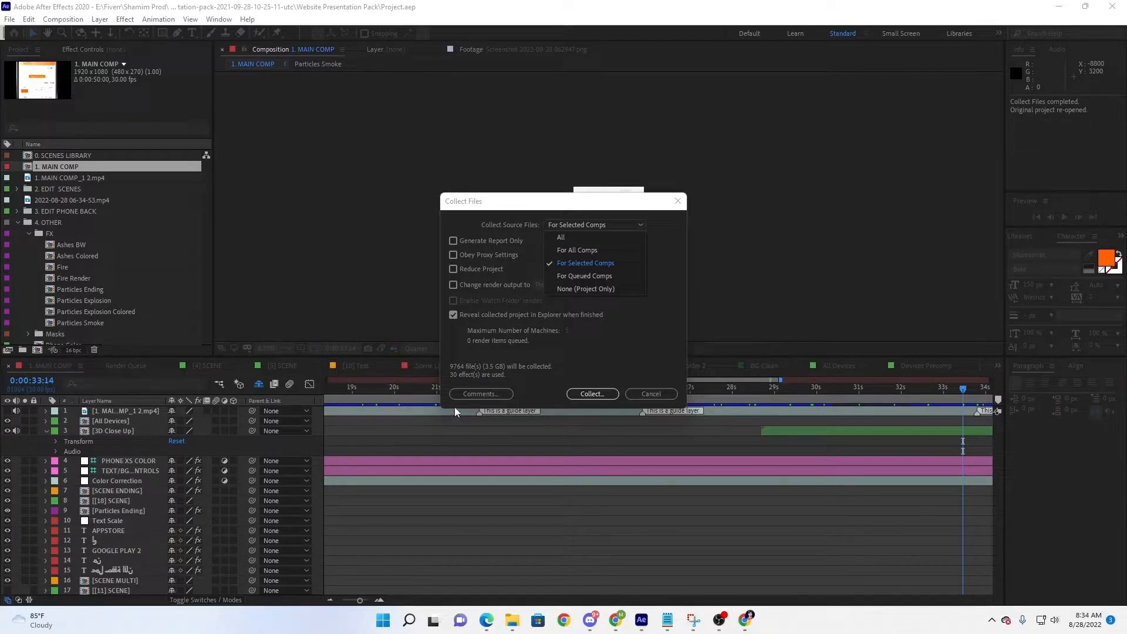
click(595, 268)
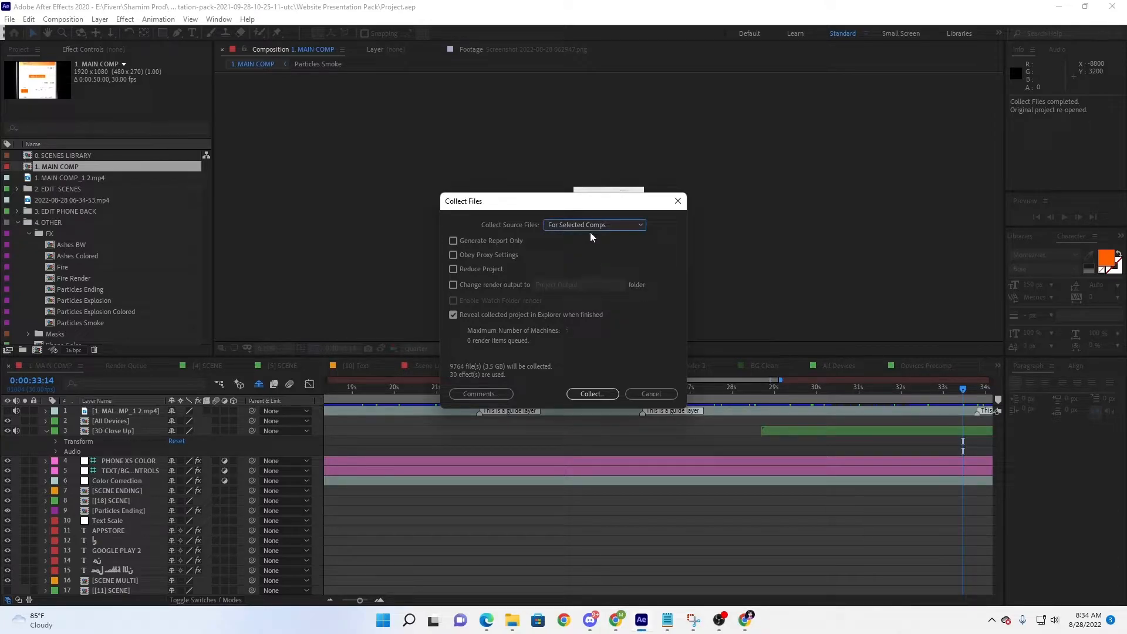
click(593, 394)
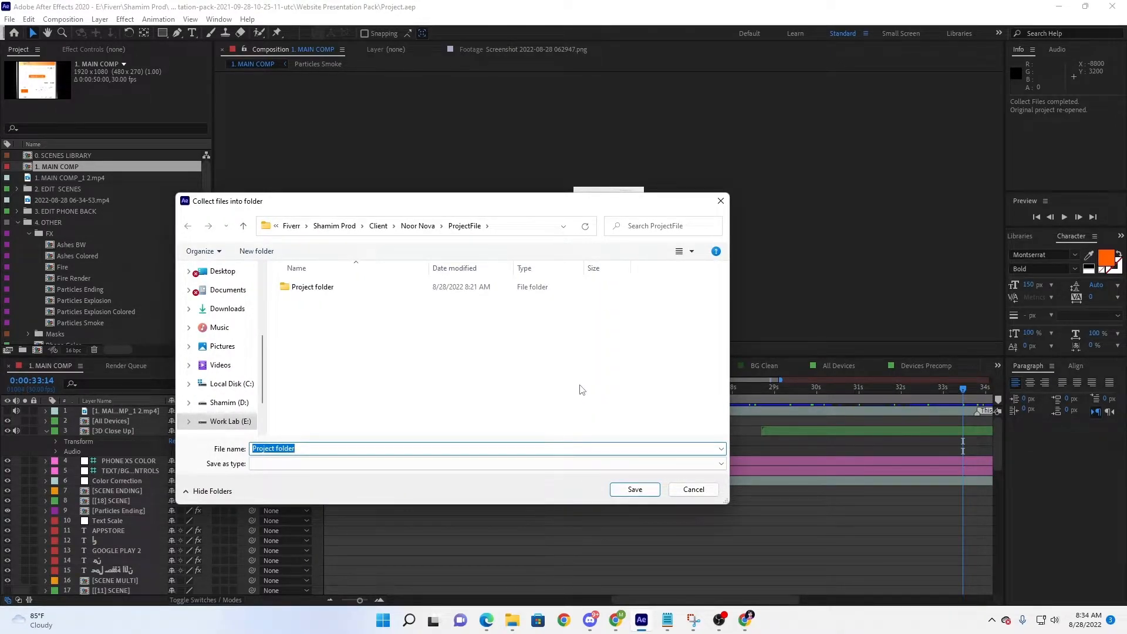
- Create a folder named Demo project inside ProjectFile and save the collected files in it as Project folder
right_click(506, 390)
mouse_move(590, 513)
click(651, 512)
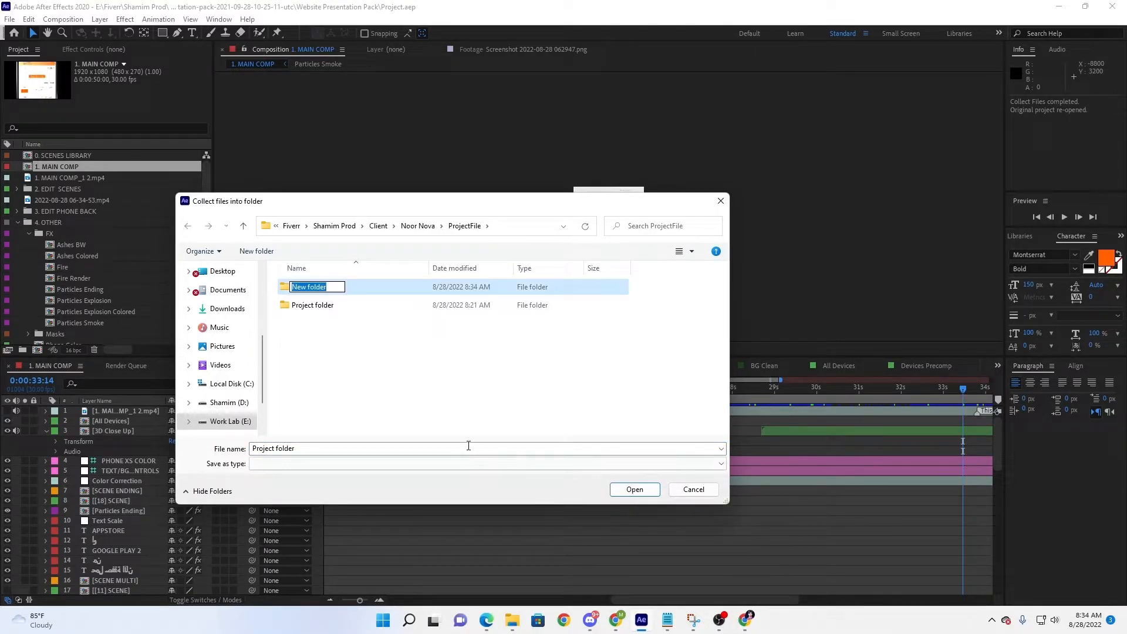
text(Demo project)
click(409, 403)
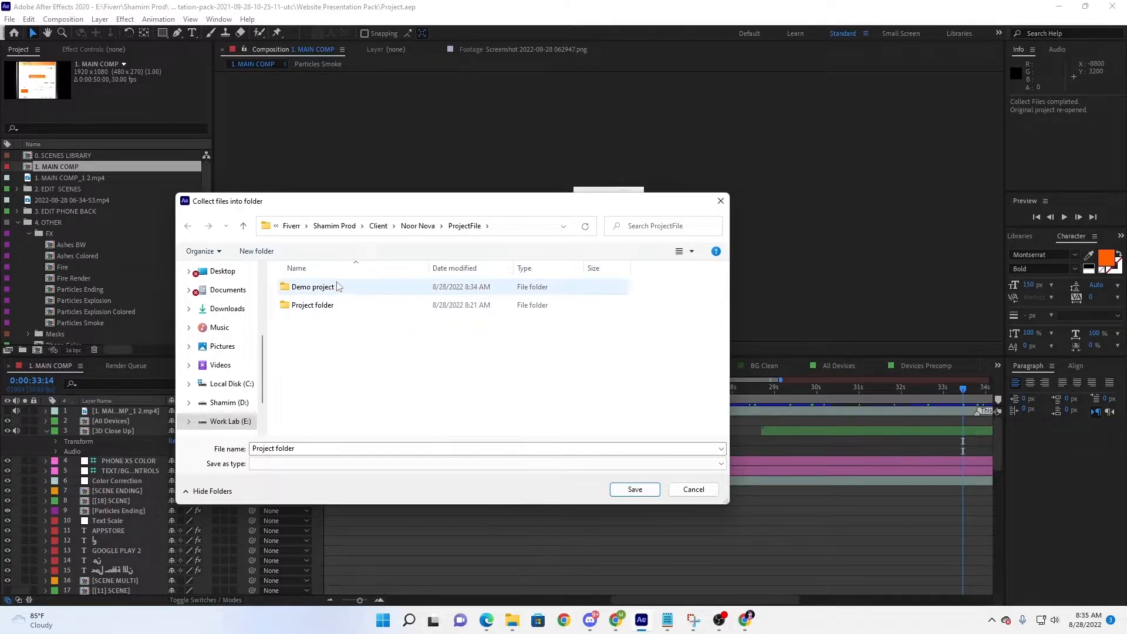
double_click(338, 286)
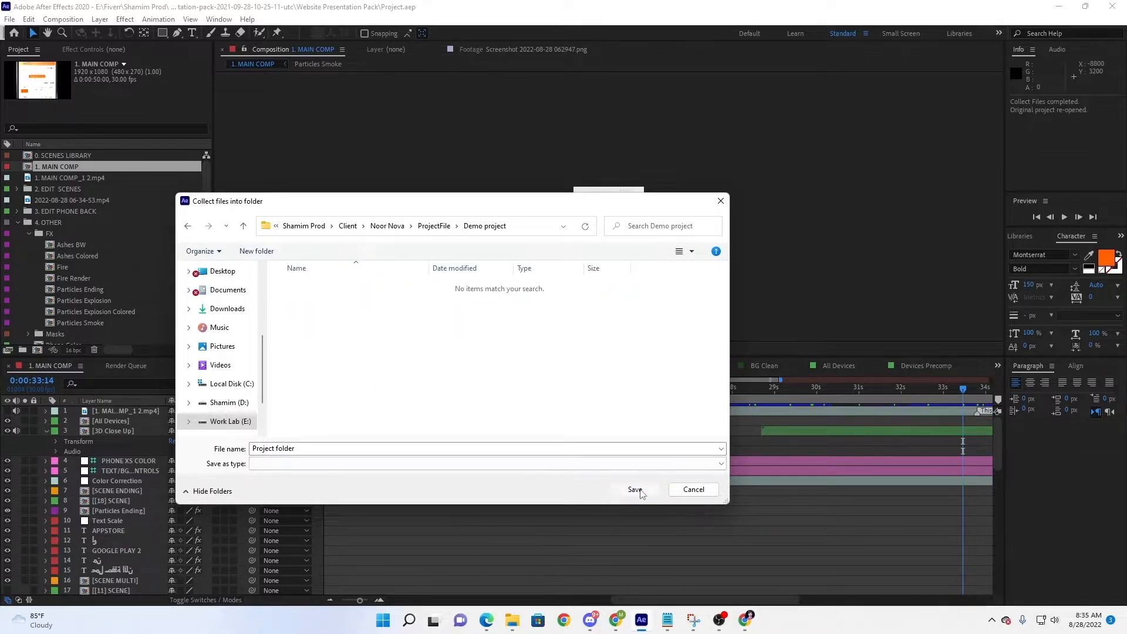
click(636, 490)
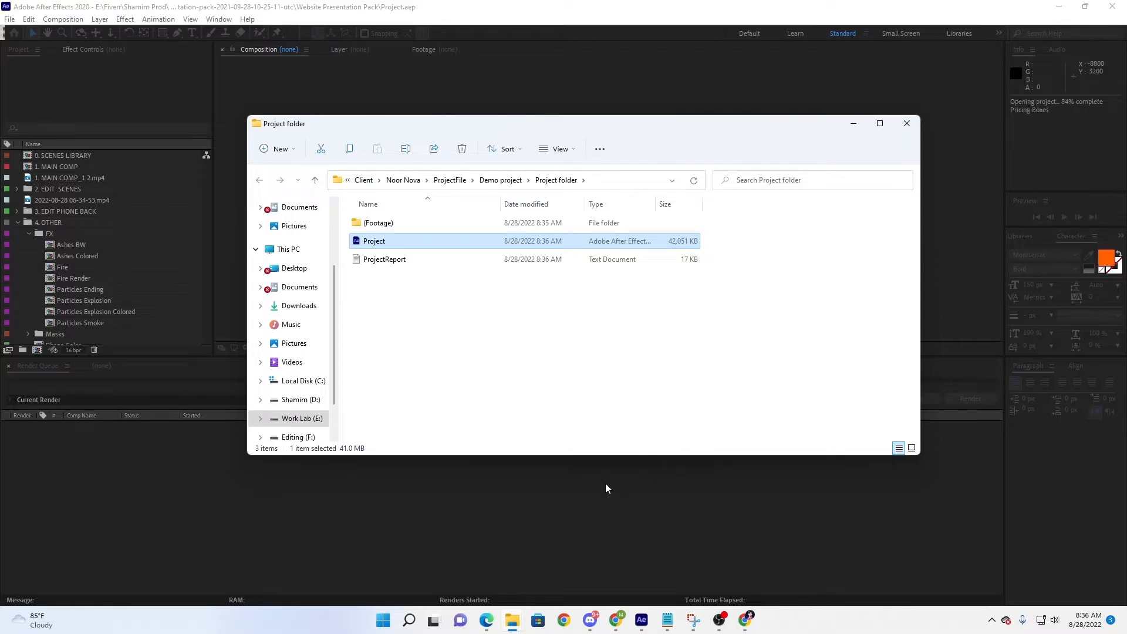
- Examine the contents of the collected Project folder, including its (Footage) subfolder and the Project file
click(503, 181)
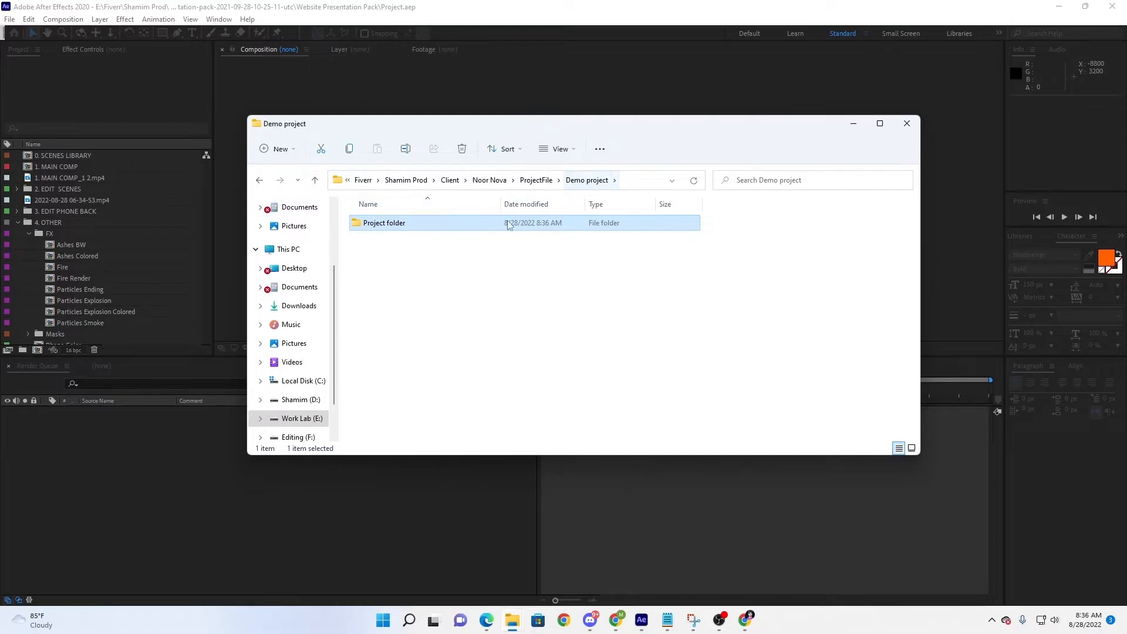
double_click(408, 218)
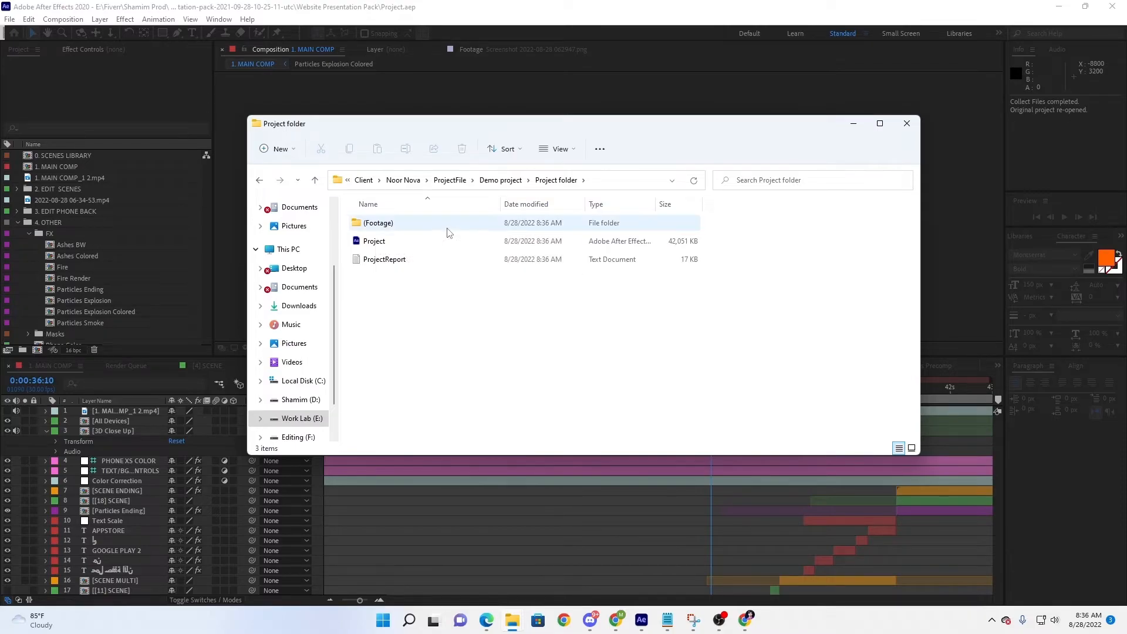
mouse_move(453, 235)
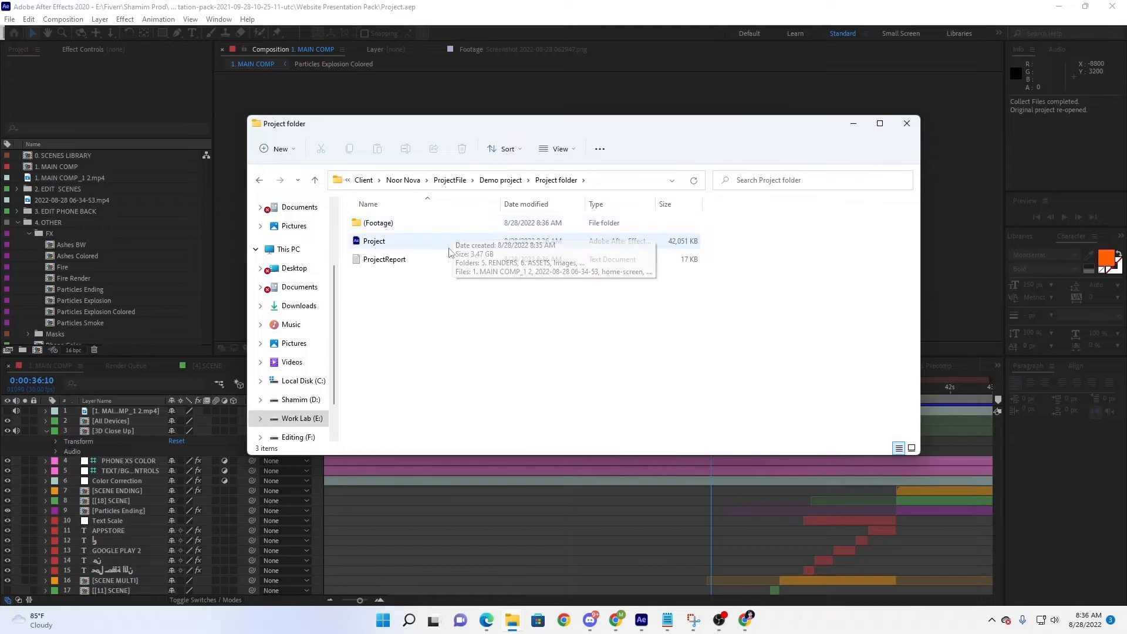
click(434, 231)
double_click(435, 231)
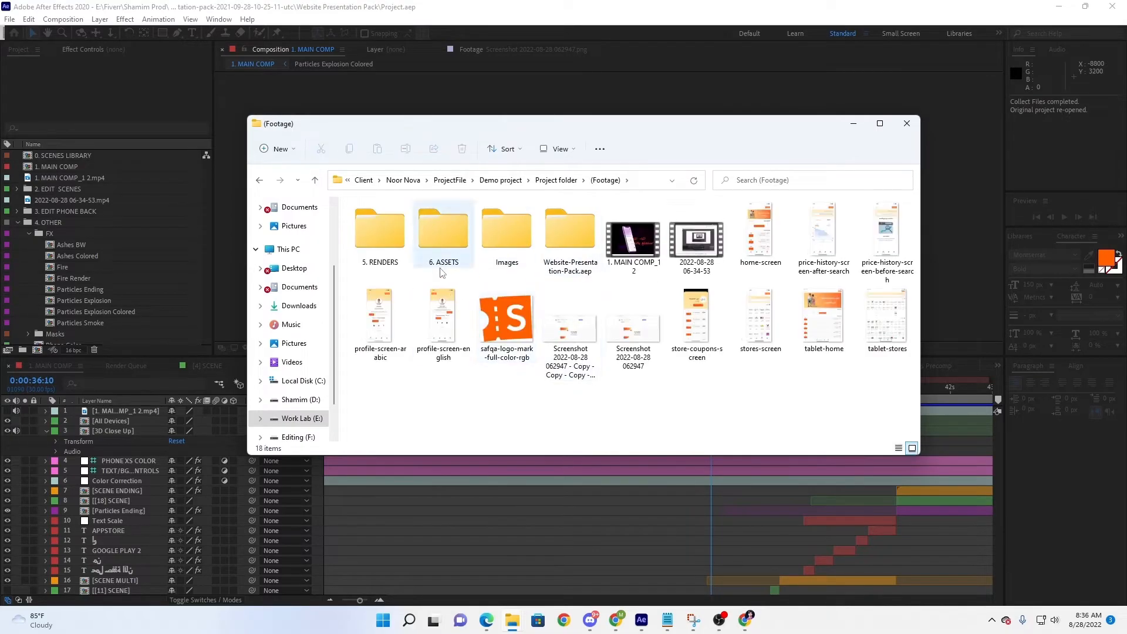
click(259, 180)
click(384, 242)
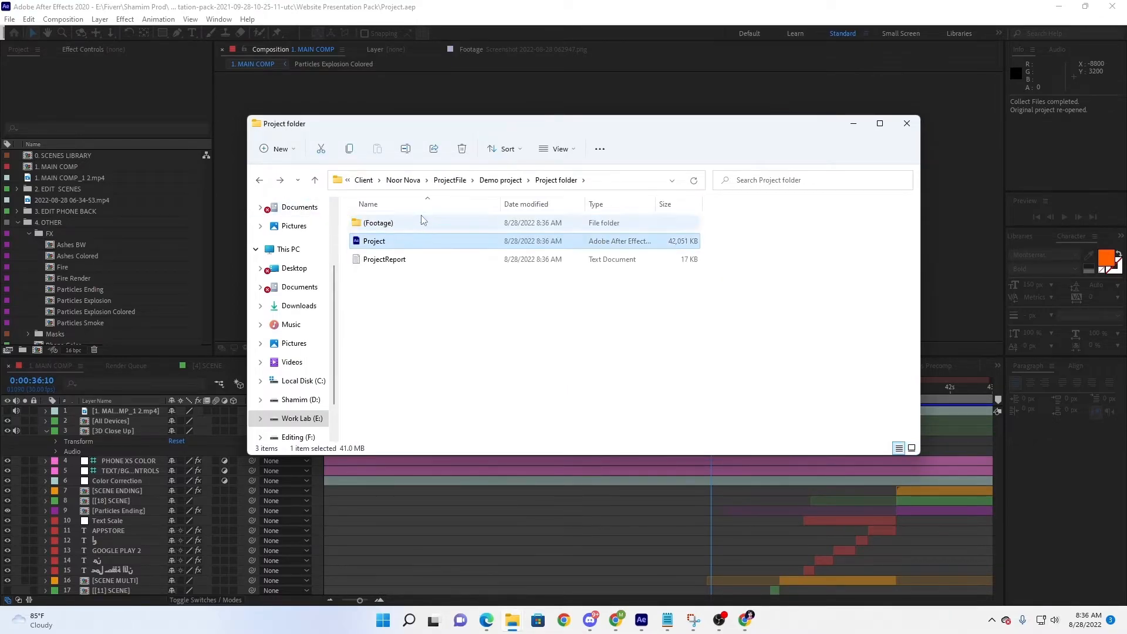
- Set up a WinRAR archive of the Project folder inside Demo project, using the ZIP format
click(259, 181)
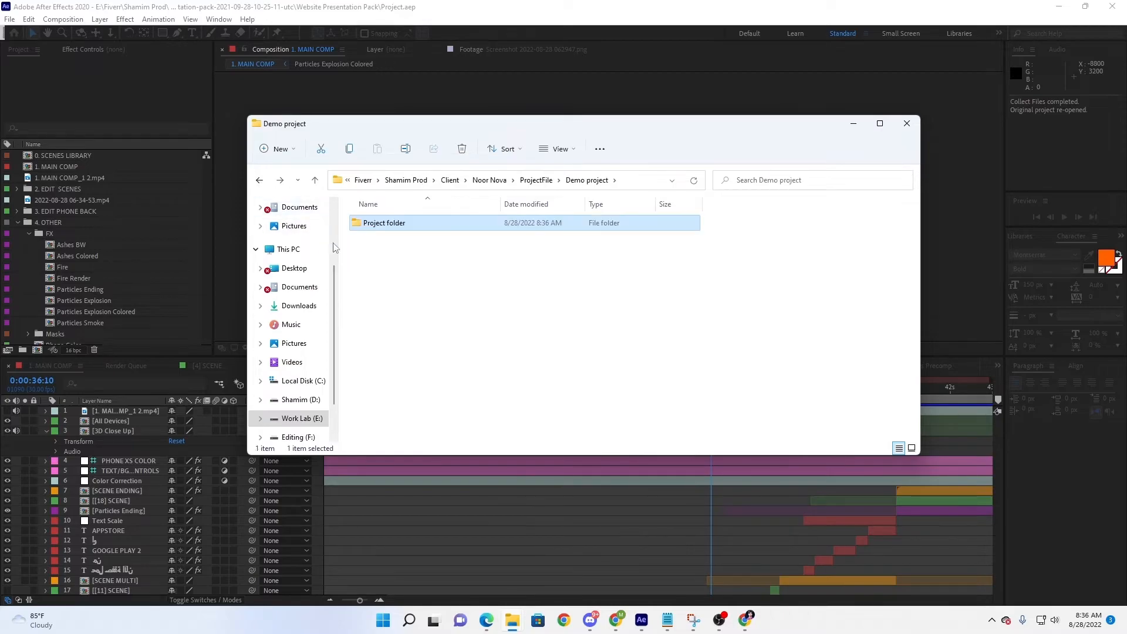
right_click(382, 228)
mouse_move(446, 420)
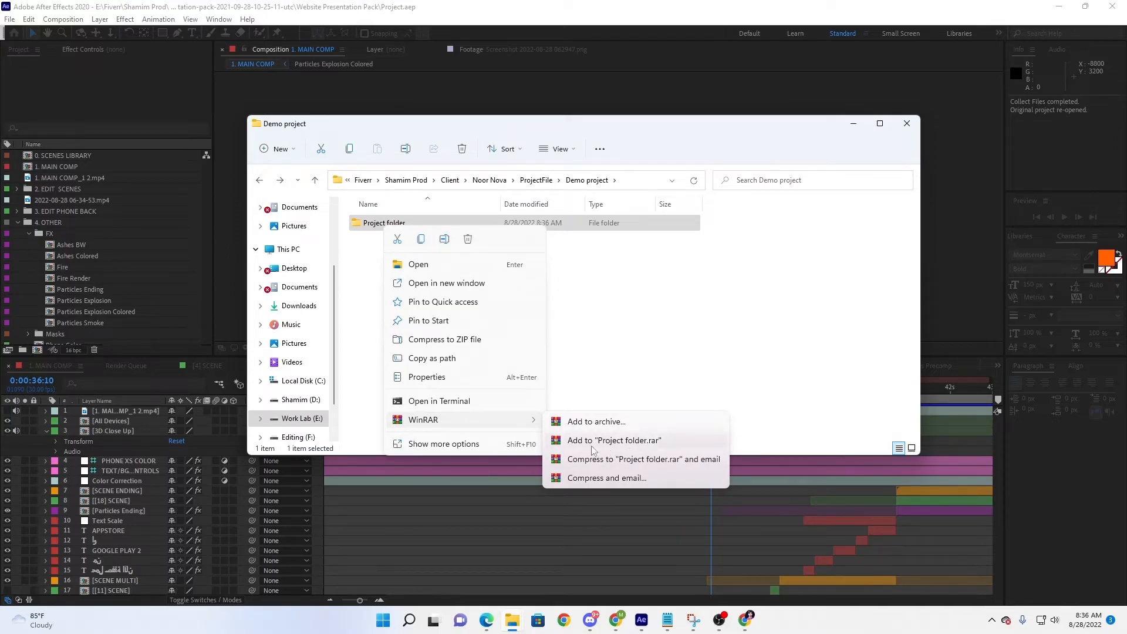
click(593, 422)
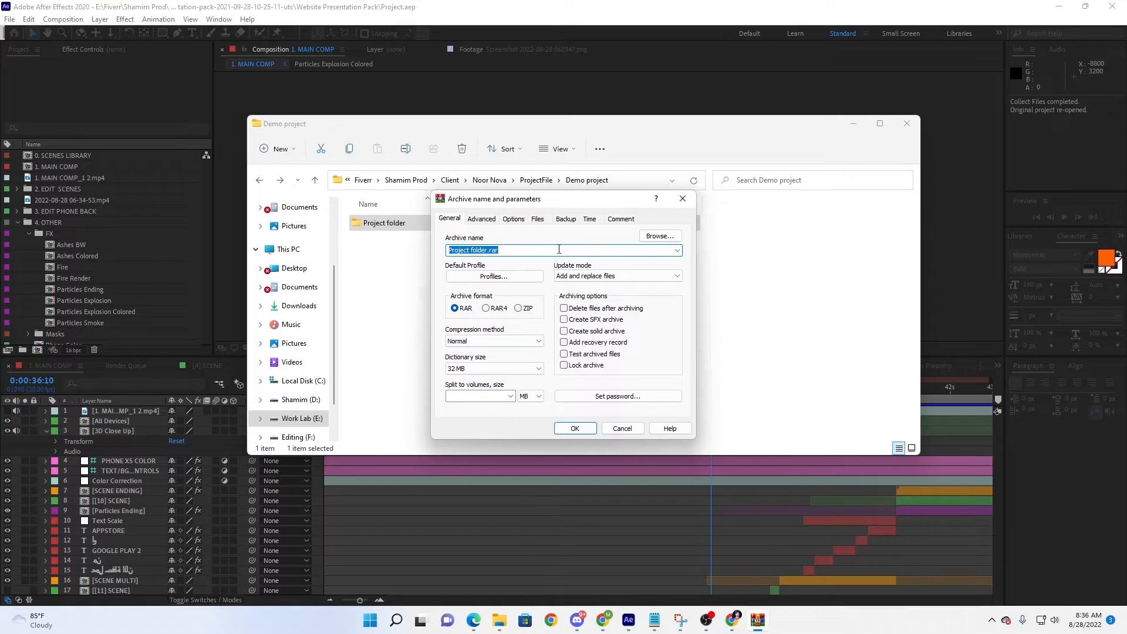
click(519, 308)
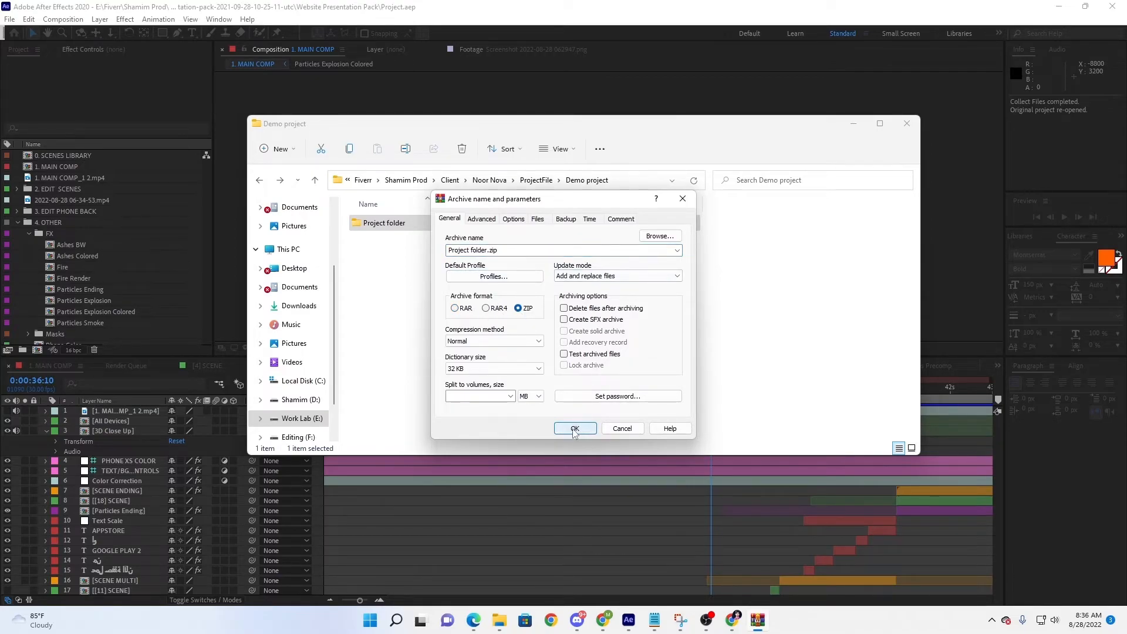
- Create the archive in a new folder named Project file zip inside Demo project, keeping the archive name Project folder
click(660, 237)
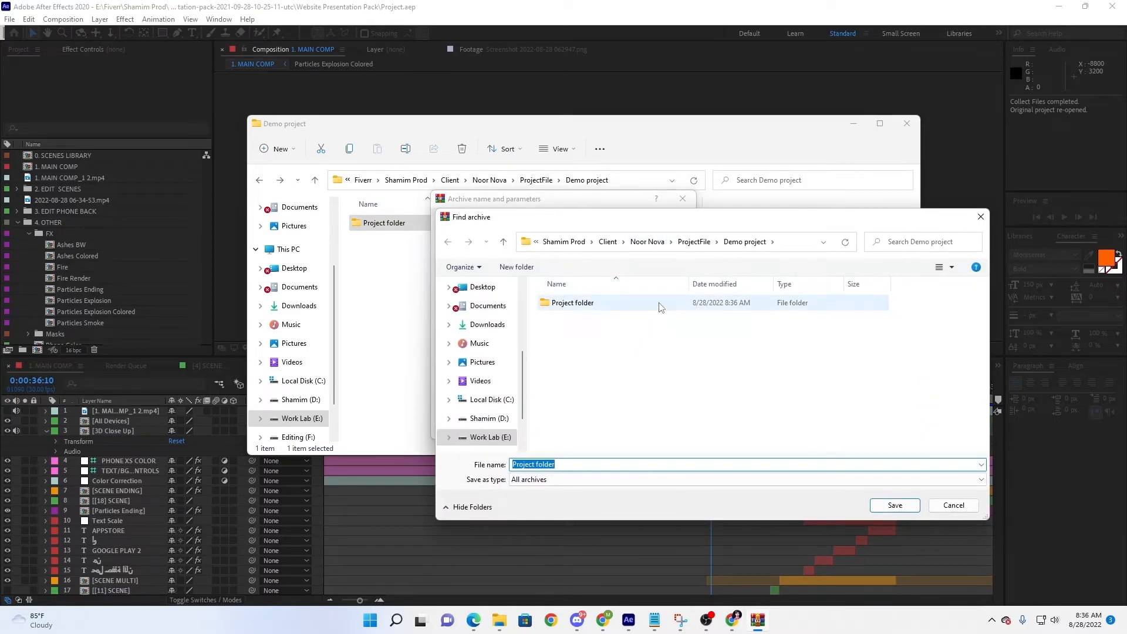
double_click(660, 304)
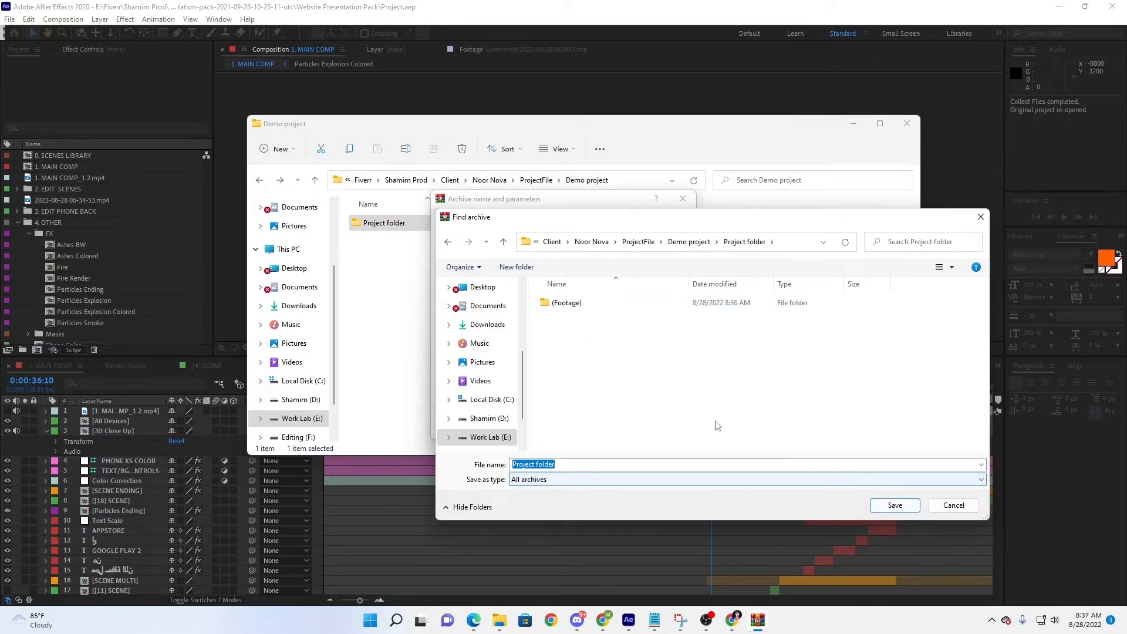
click(449, 242)
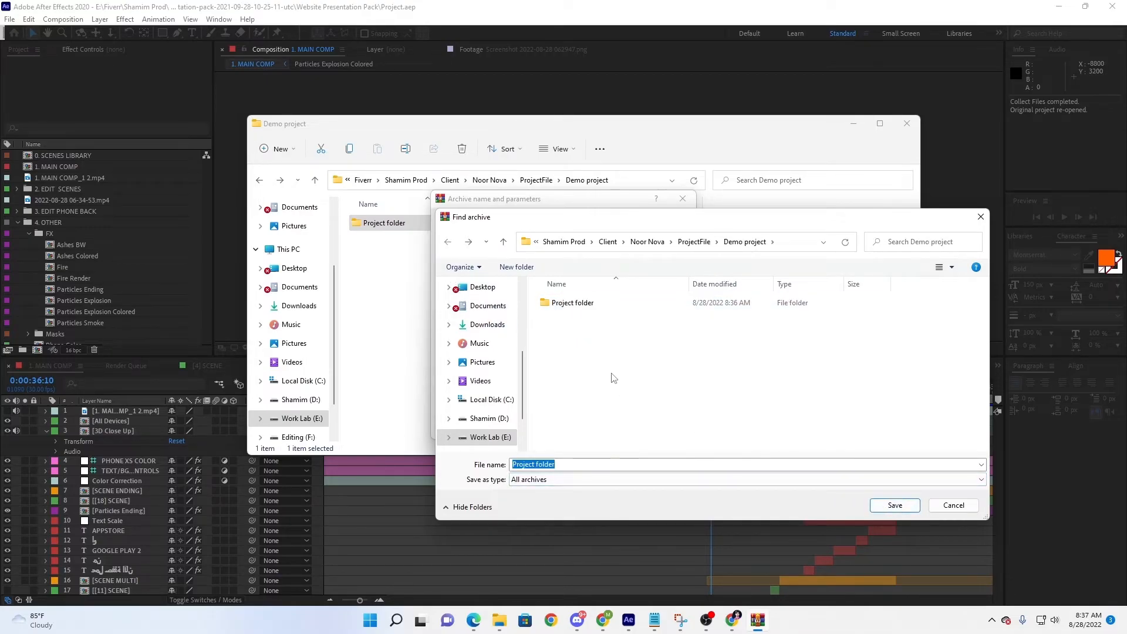
right_click(613, 377)
mouse_move(680, 508)
click(763, 509)
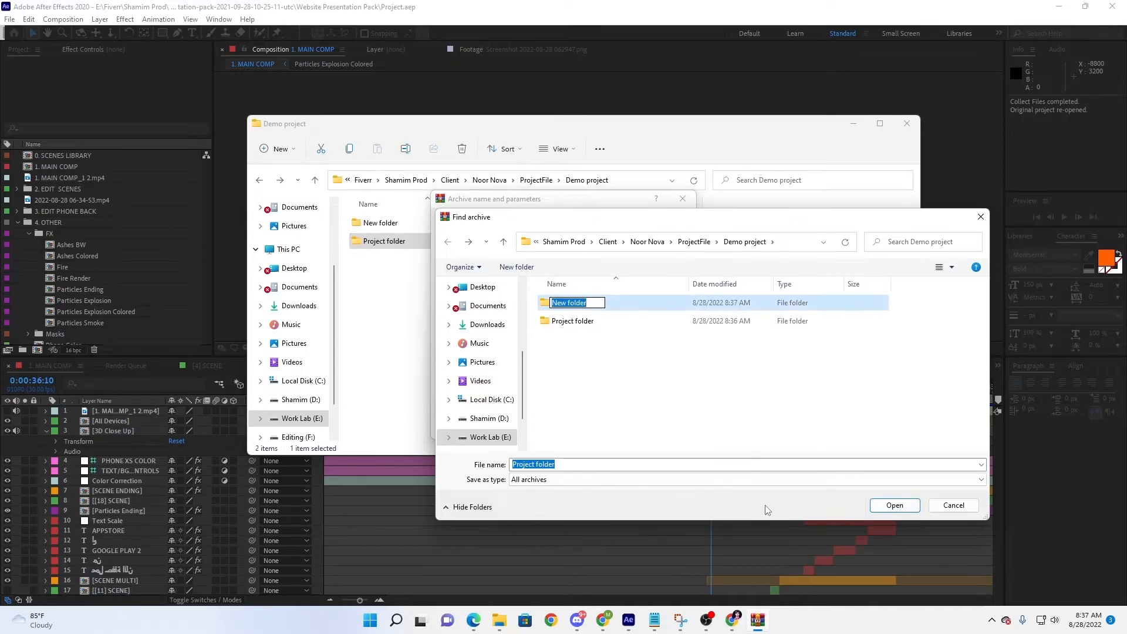
text(Project file zip)
key(Return)
double_click(587, 303)
key(Return)
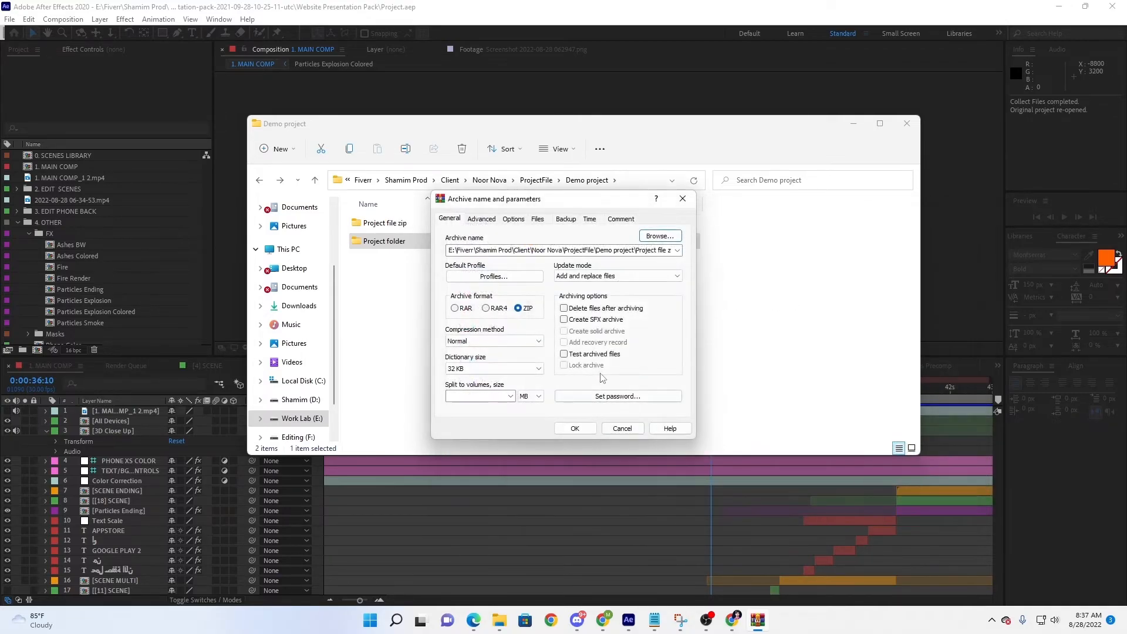
click(590, 429)
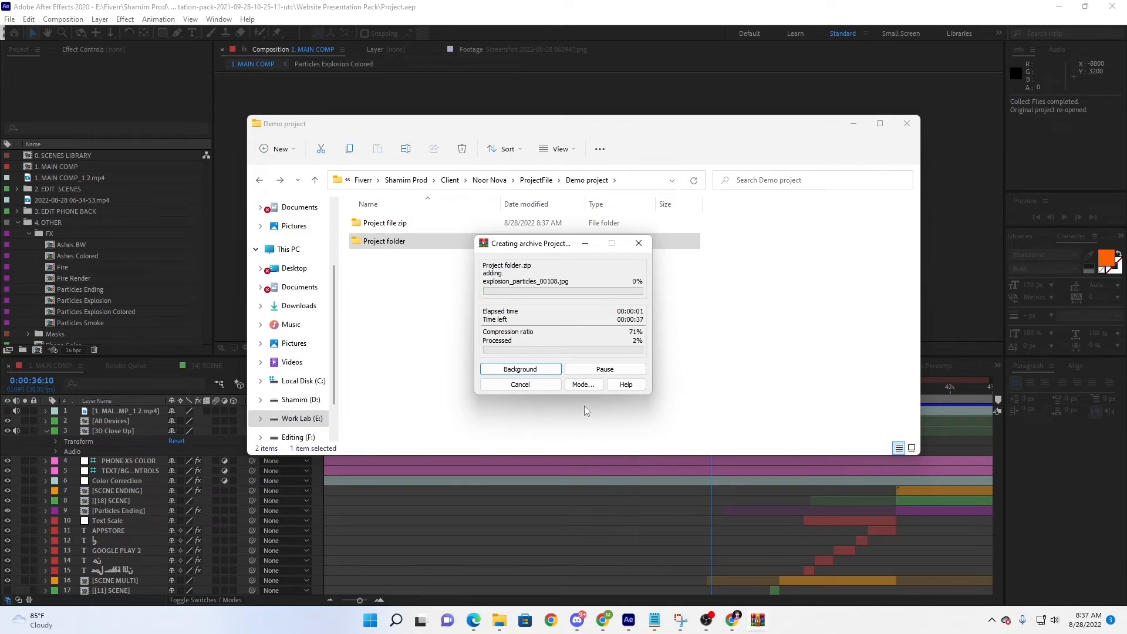